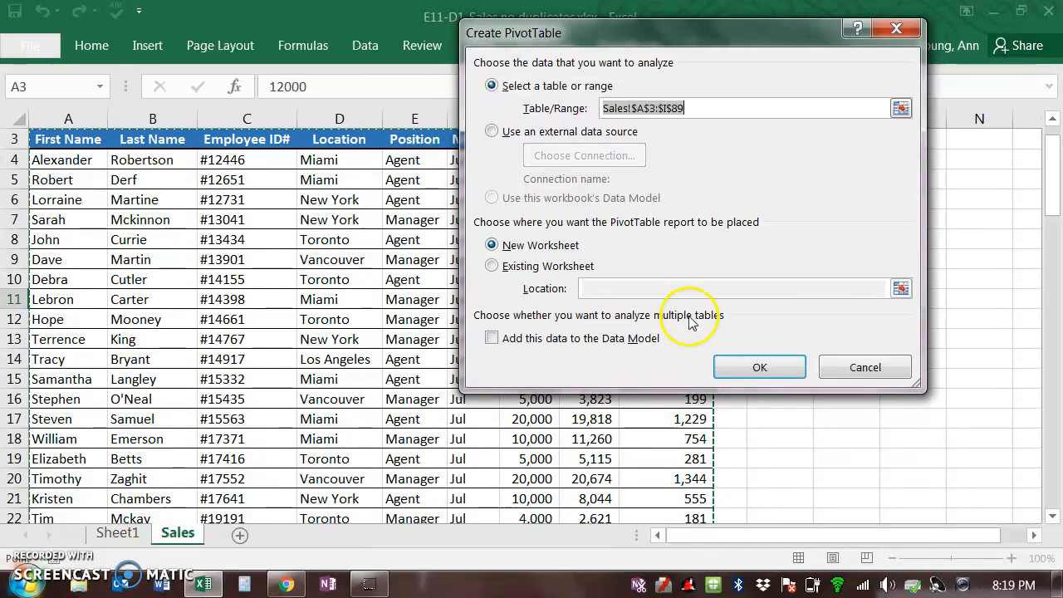
Step: Create the PivotTable on a new worksheet and add Location, Position and Month as row fields
click(758, 367)
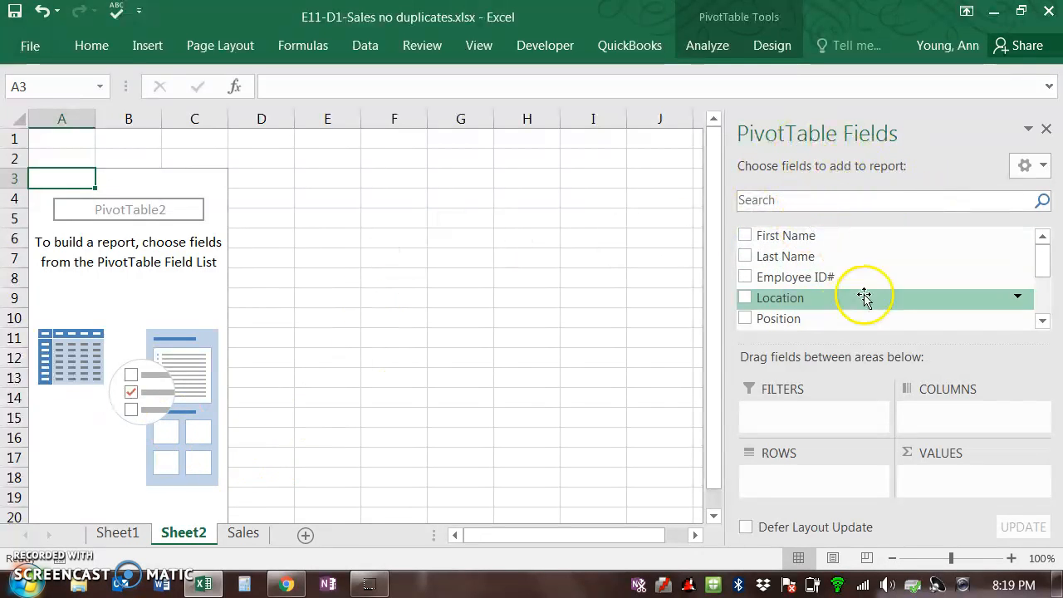
click(745, 299)
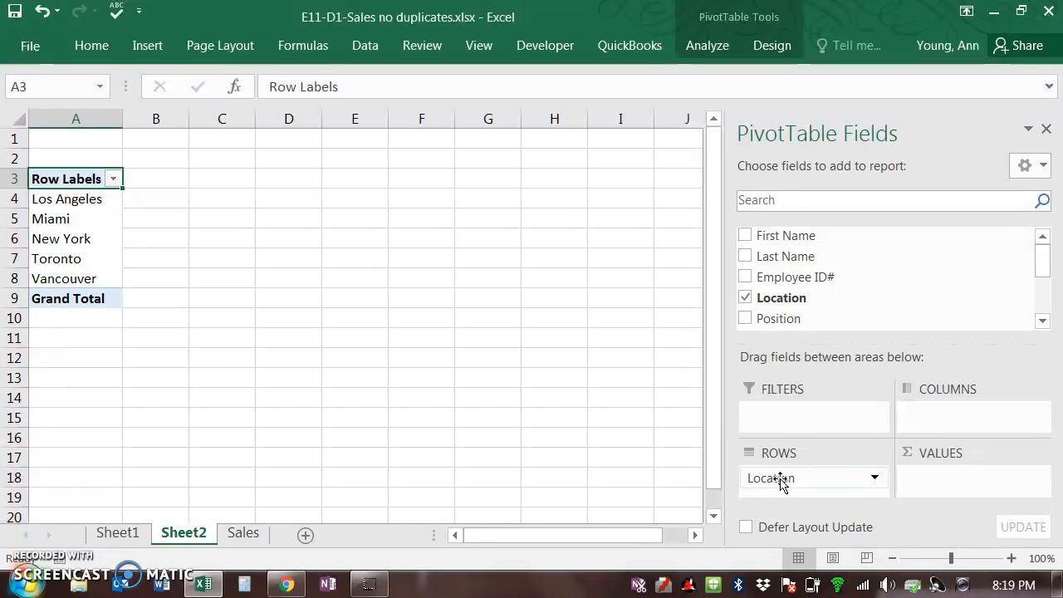
click(762, 320)
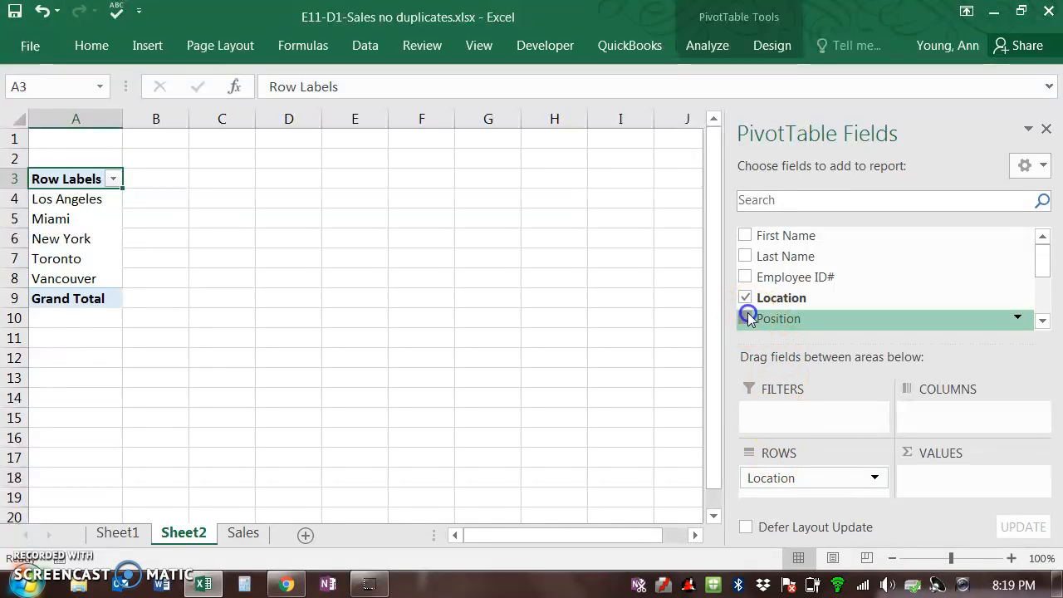
click(746, 318)
click(1042, 320)
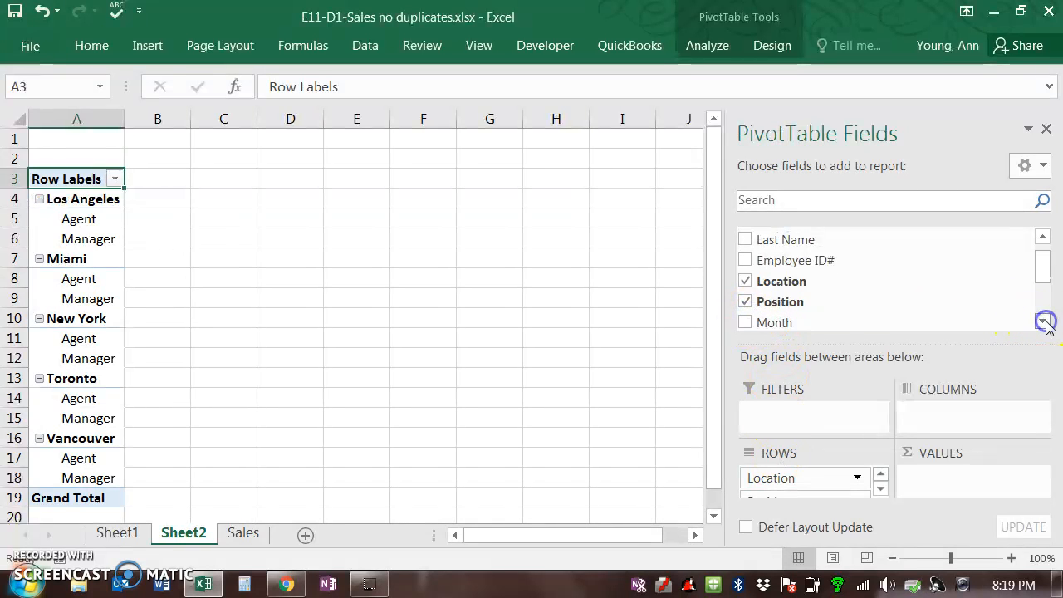
click(1042, 321)
click(745, 307)
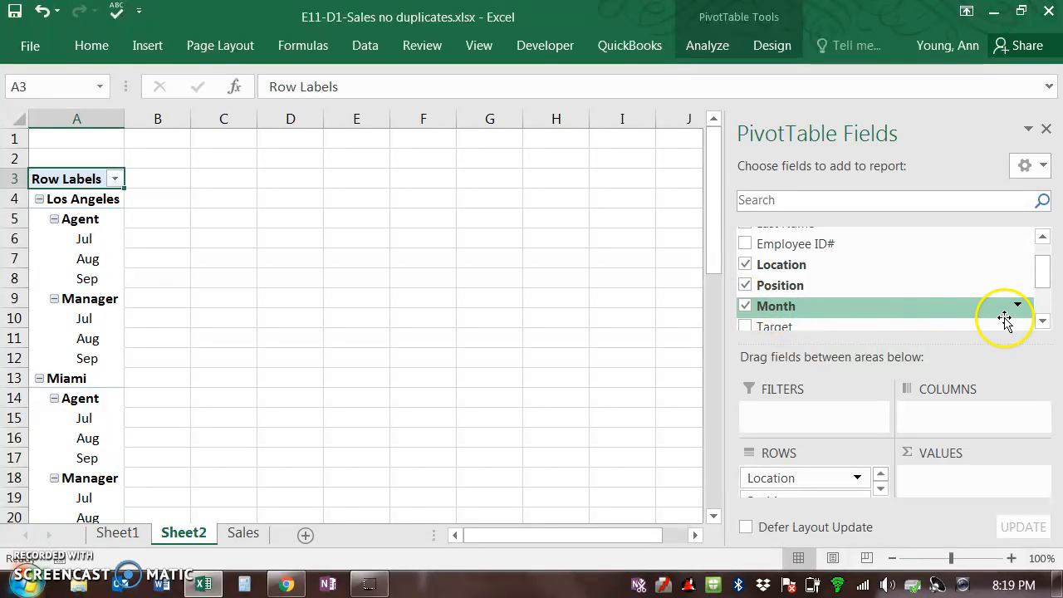
Step: Add the Sales field to the PivotTable as summed values
click(1042, 321)
click(1042, 324)
click(1042, 324)
click(1042, 324)
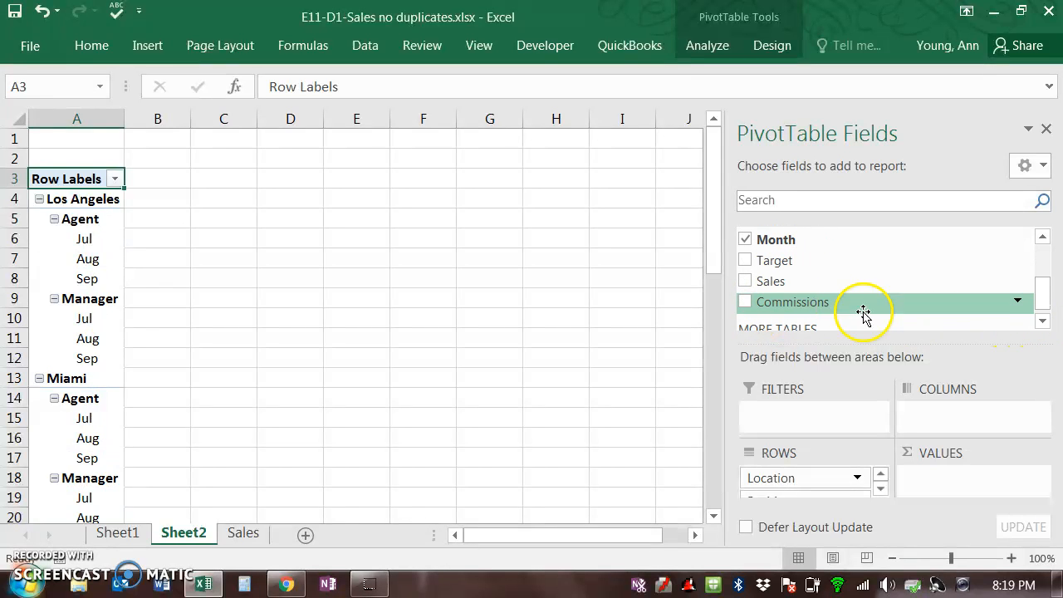
click(745, 282)
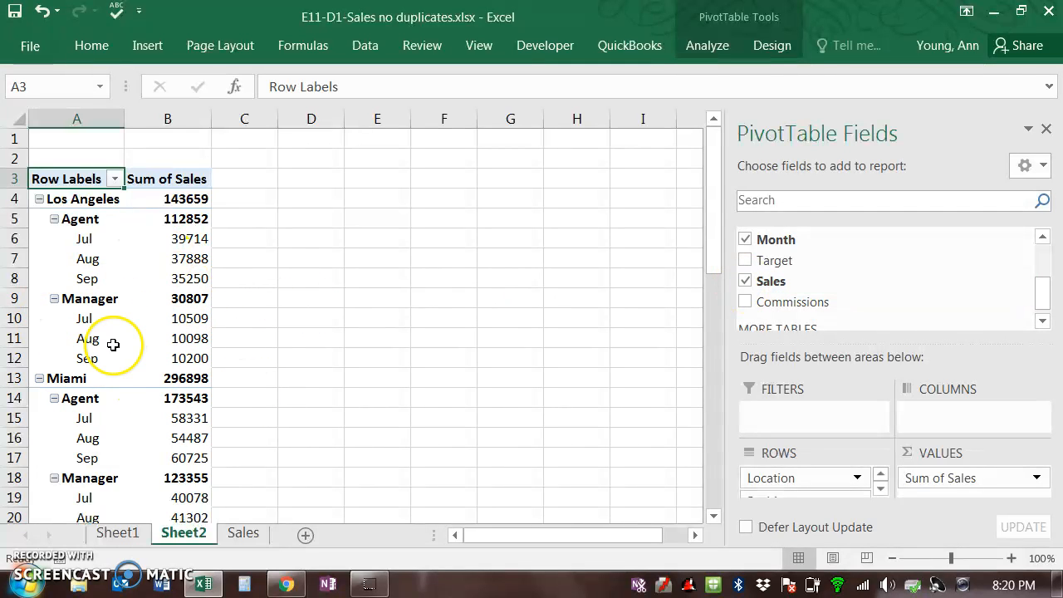
Step: Rearrange the layout so Position runs across the columns and Location stays in the rows
scroll(112, 344, down, 4)
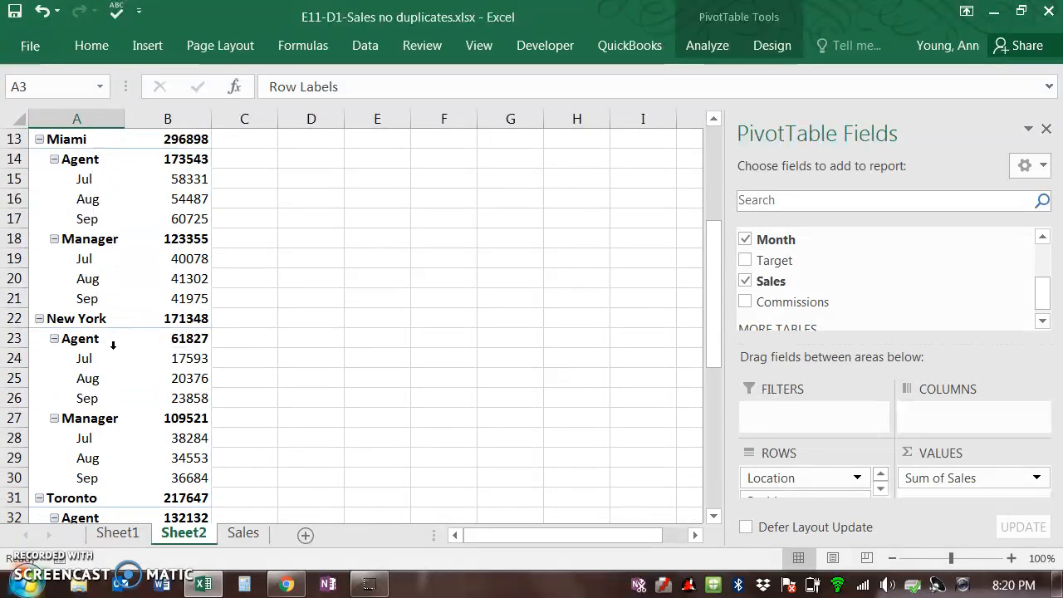
scroll(113, 345, down, 11)
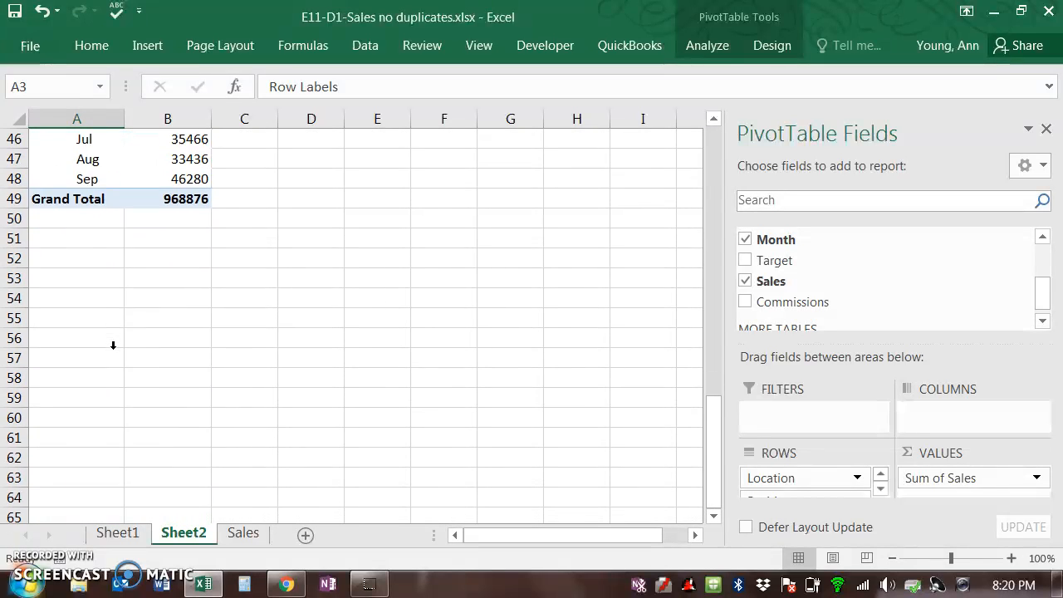
scroll(113, 345, up, 2)
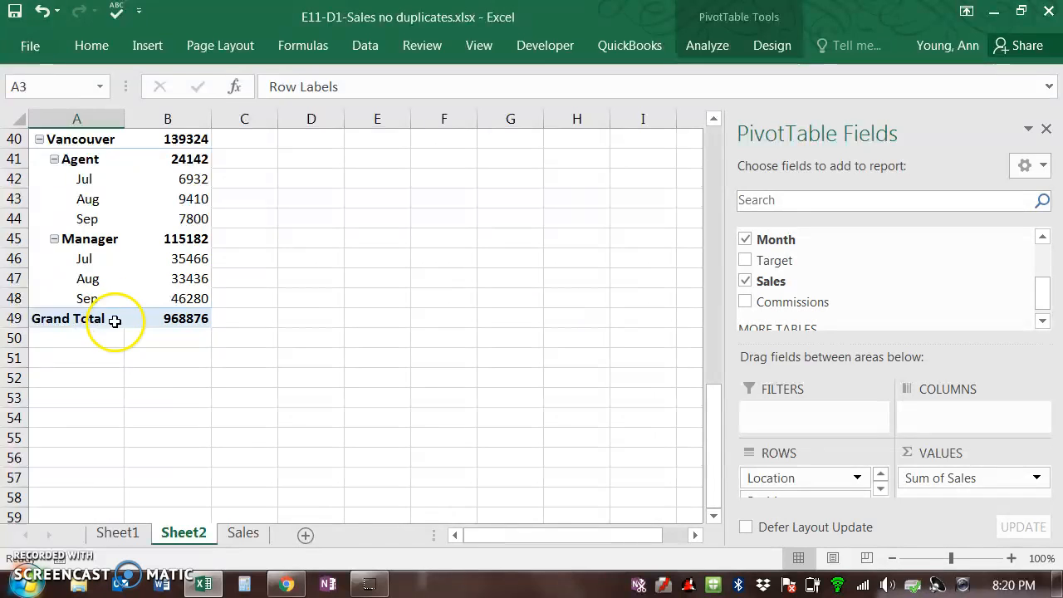
scroll(112, 320, up, 13)
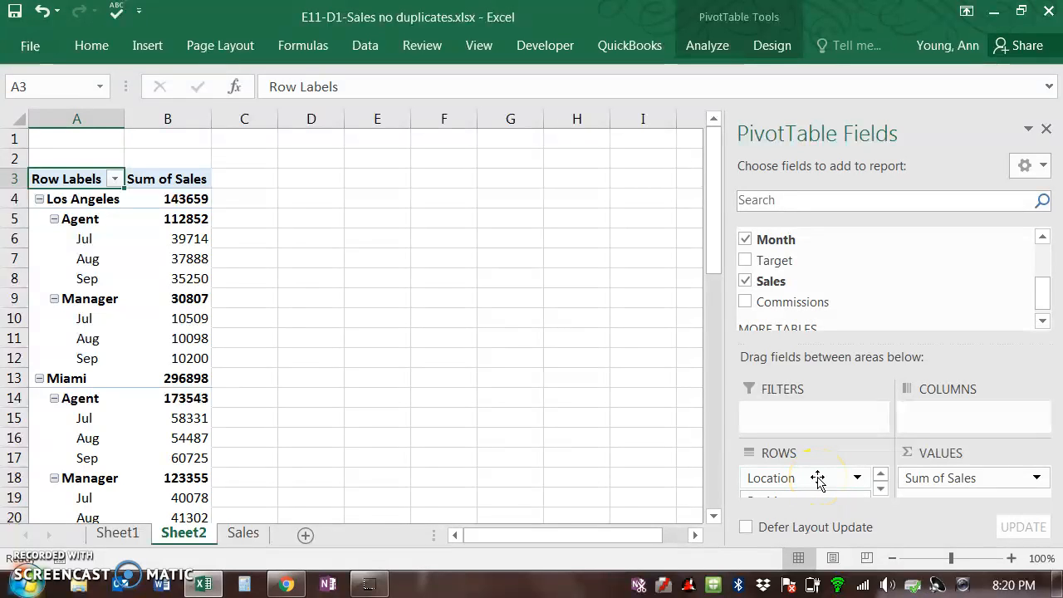
drag(818, 480, 940, 412)
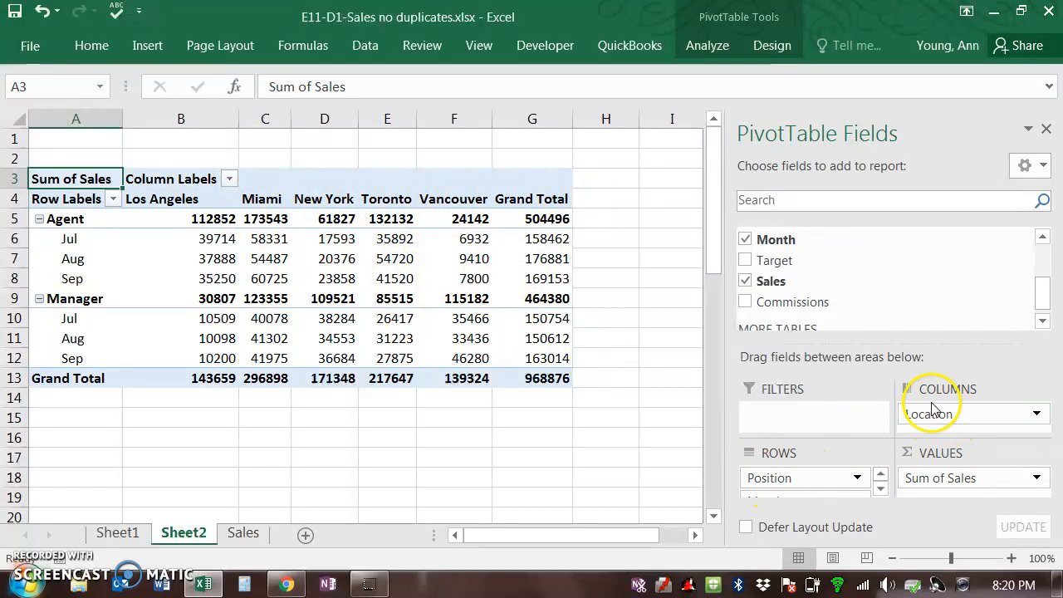
mouse_move(930, 413)
mouse_down()
mouse_move(897, 457)
mouse_move(795, 483)
mouse_move(776, 469)
mouse_move(805, 496)
mouse_move(932, 411)
mouse_up()
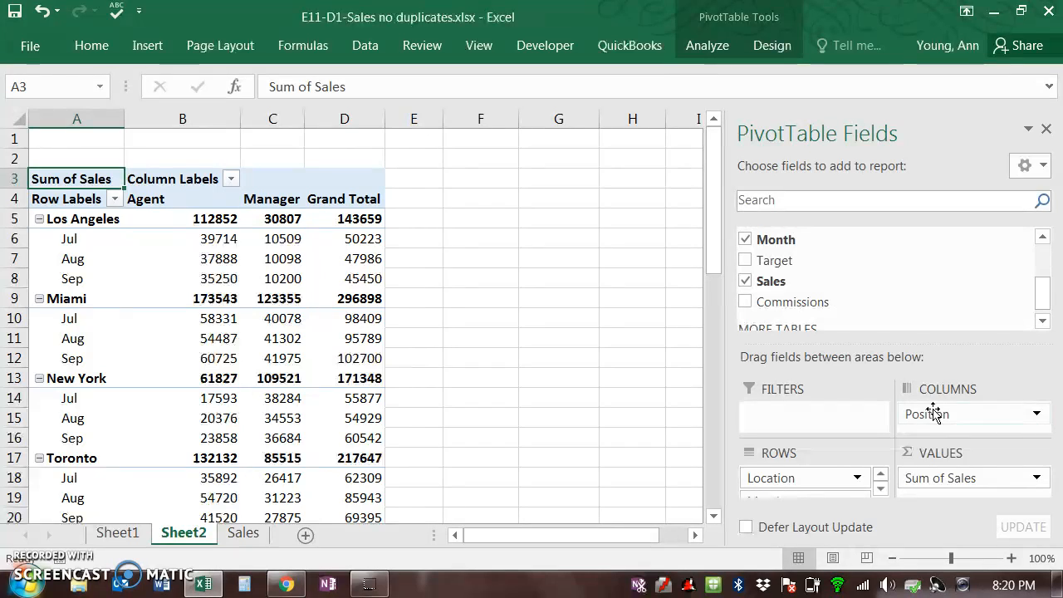
Step: Move Month into the columns and set Position then Location as the row fields
drag(827, 476, 950, 432)
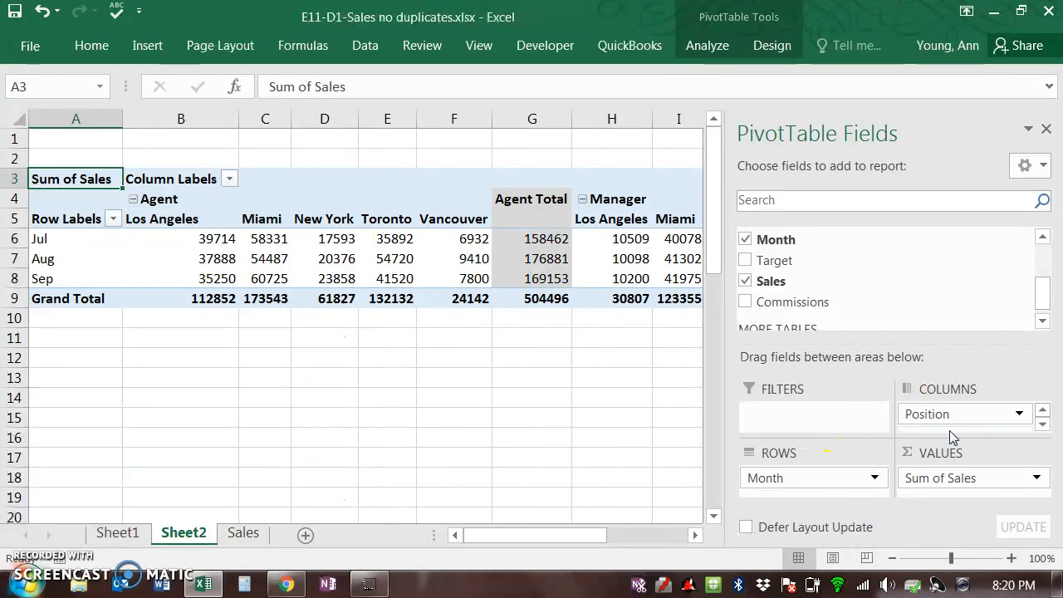
click(924, 415)
drag(925, 415, 927, 430)
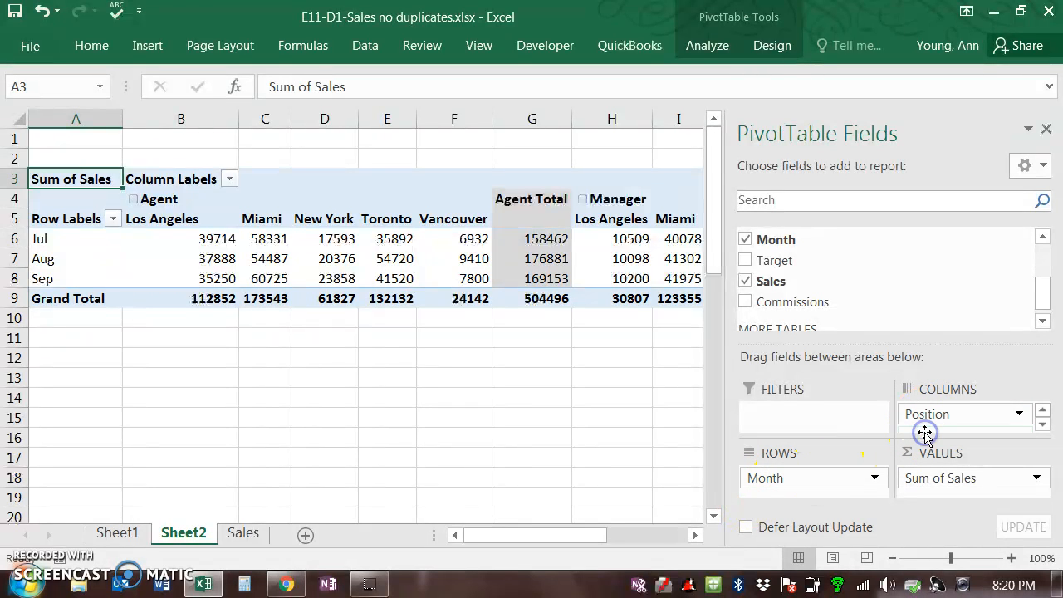
click(1042, 424)
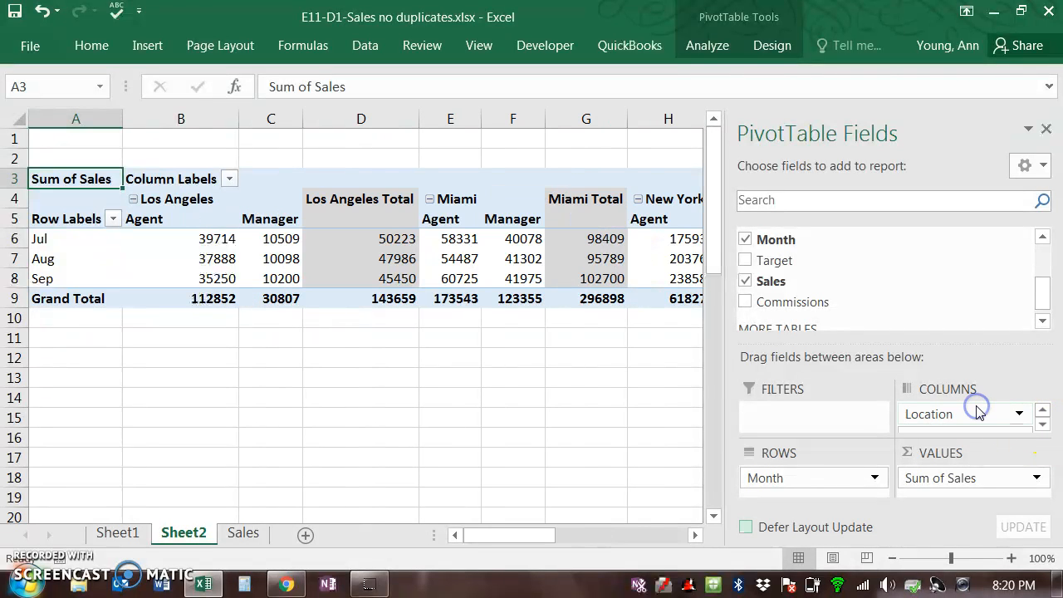
drag(938, 415, 786, 480)
click(775, 494)
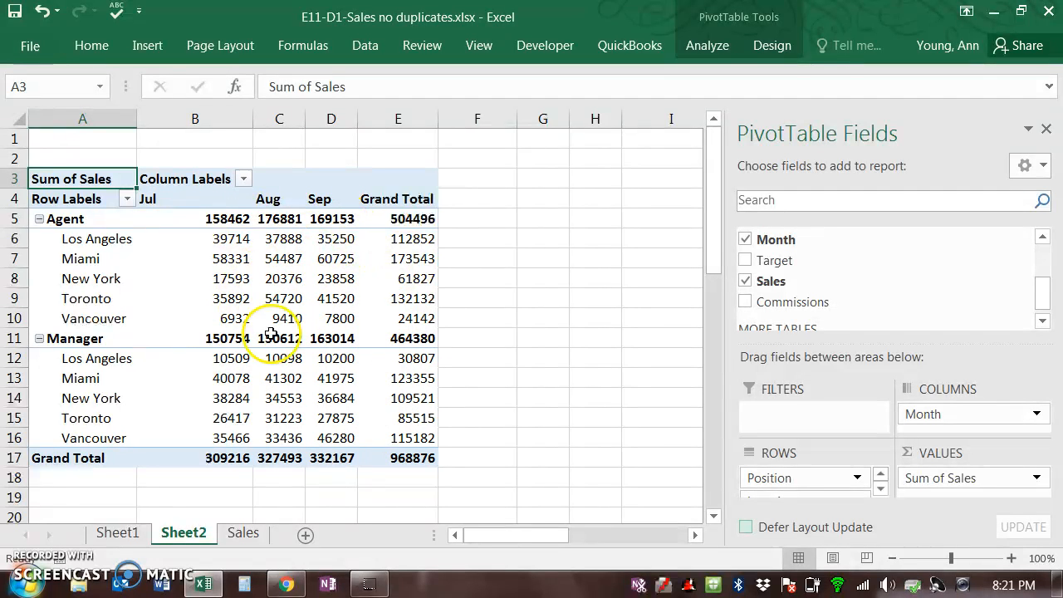
Step: Format the Sum of Sales value field as Currency with 0 decimal places
mouse_move(298, 320)
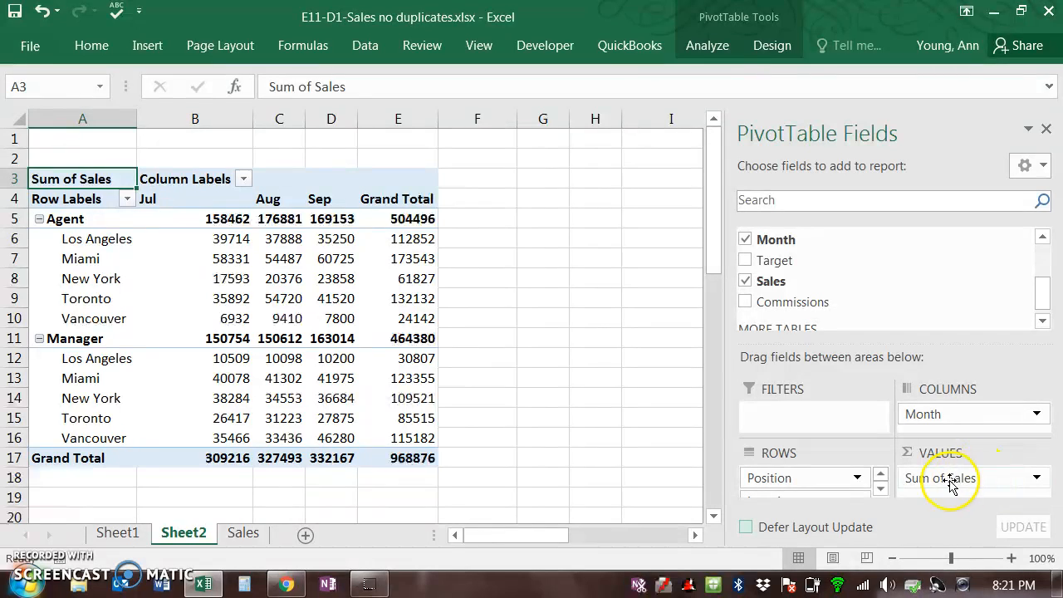
click(1037, 479)
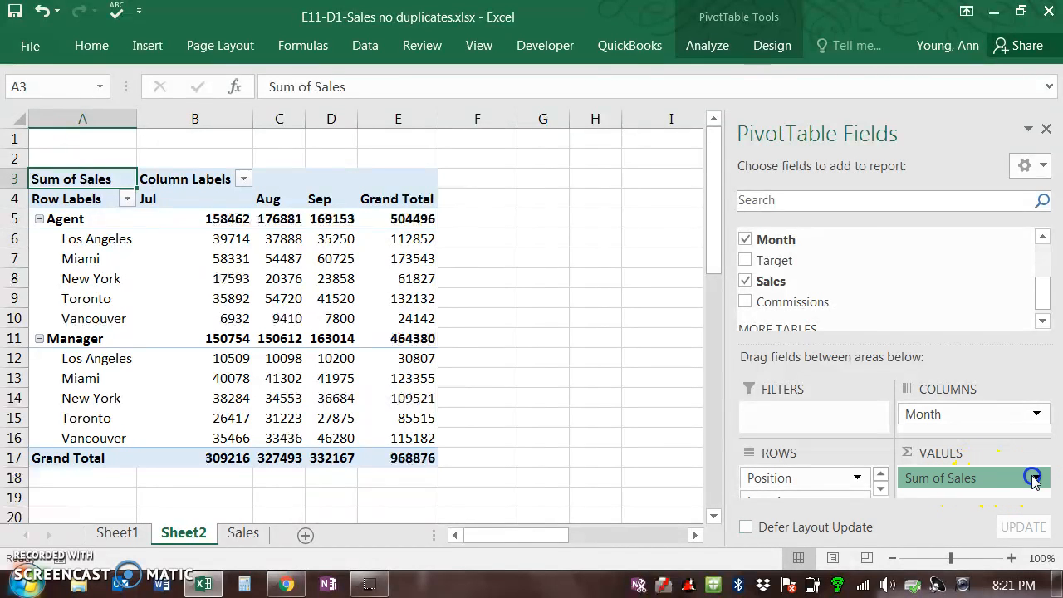
click(958, 464)
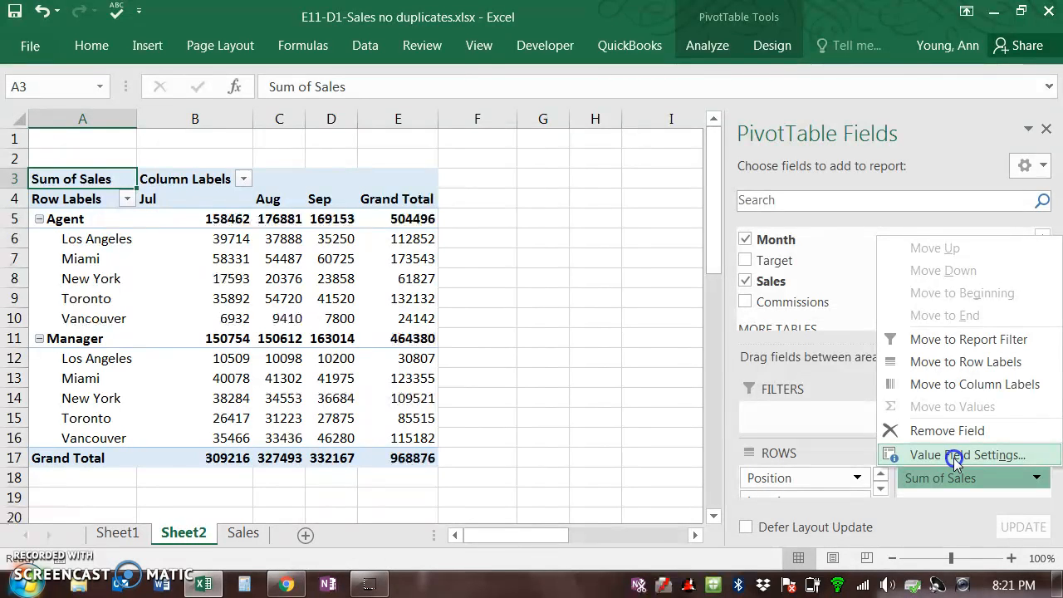
click(957, 459)
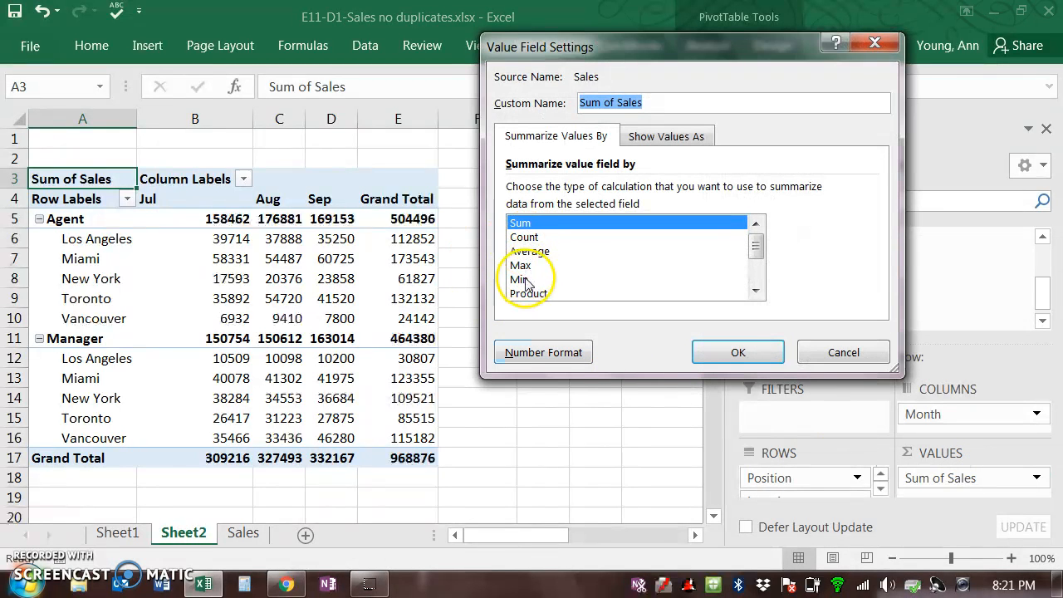
click(510, 355)
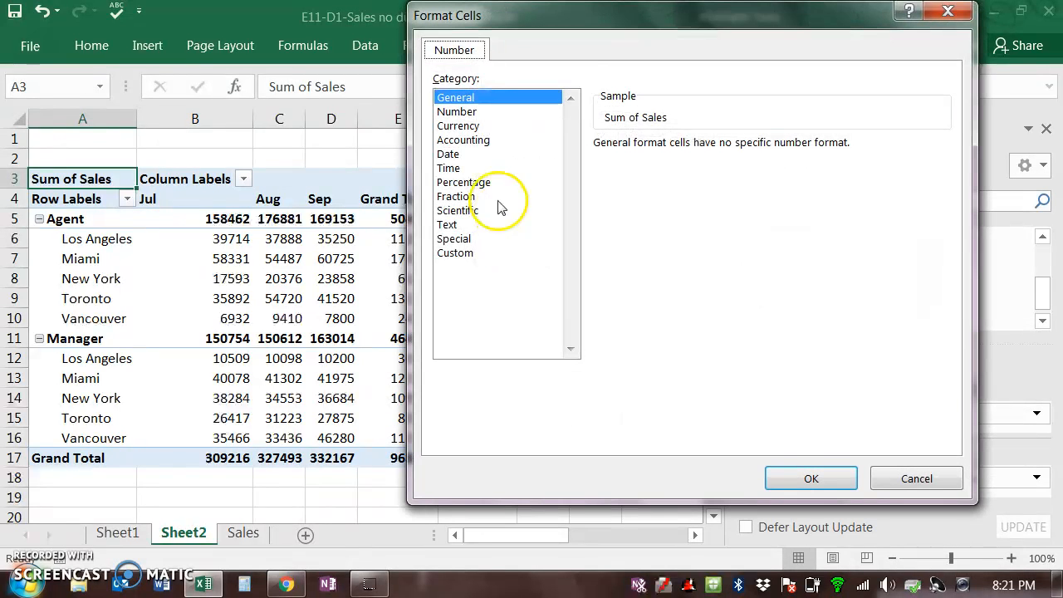
click(456, 127)
drag(716, 142, 668, 149)
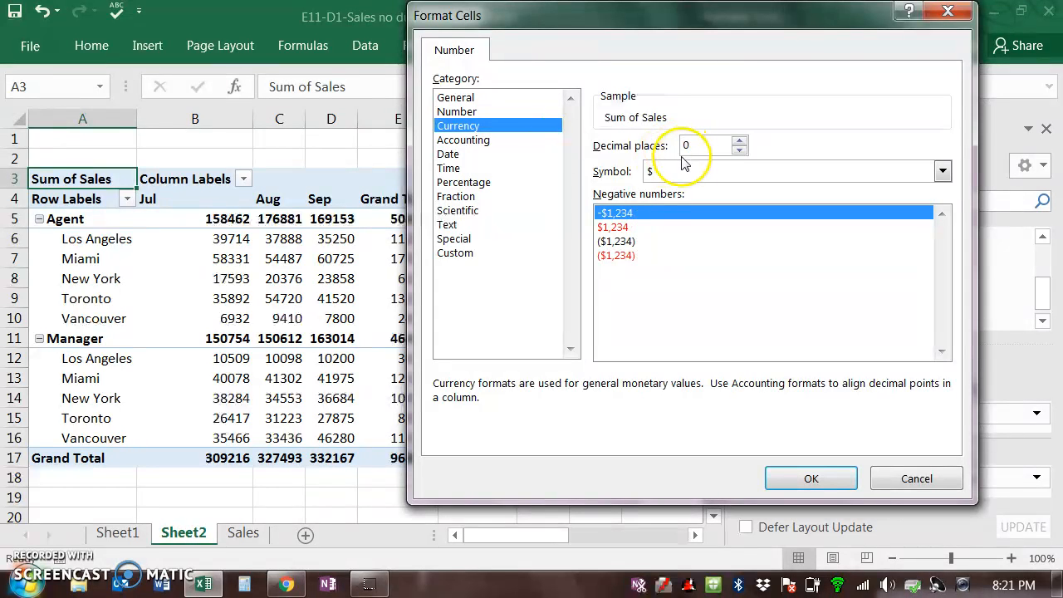
click(809, 480)
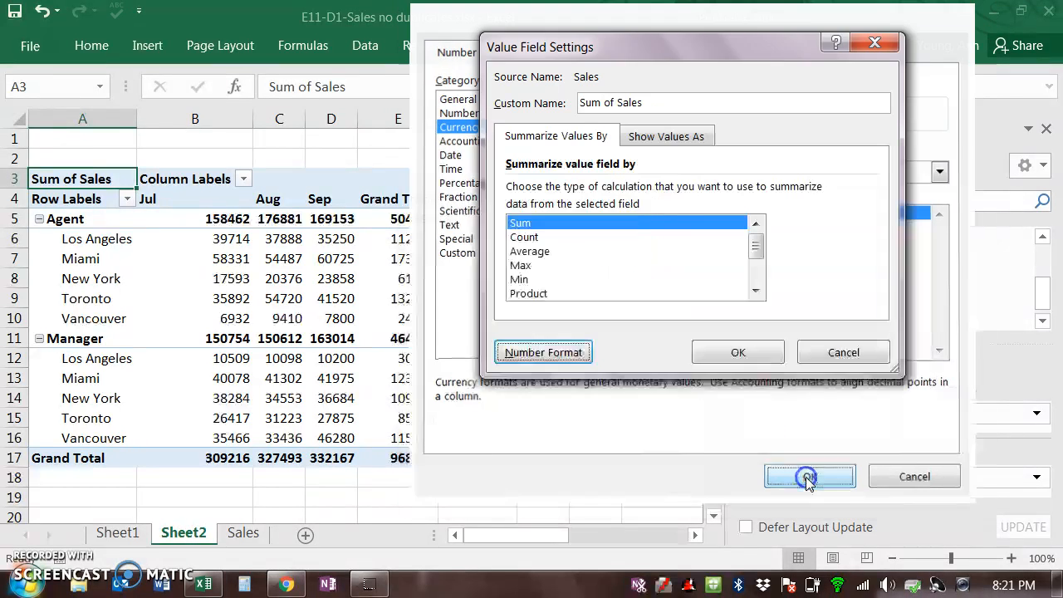
click(746, 359)
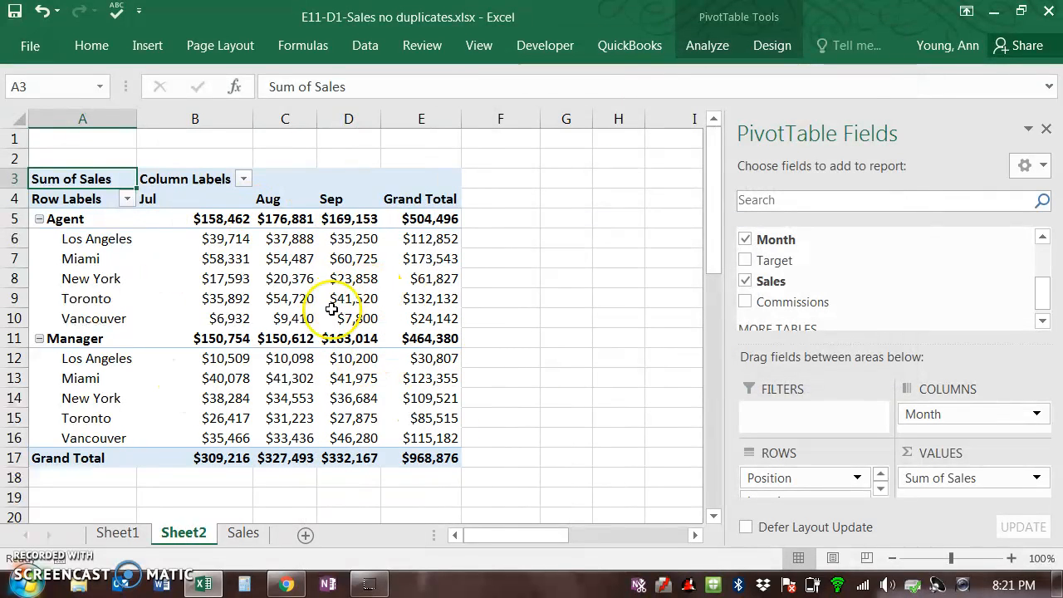
Step: Close the PivotTable Fields pane, then collapse and re-expand the Agent group
click(1043, 131)
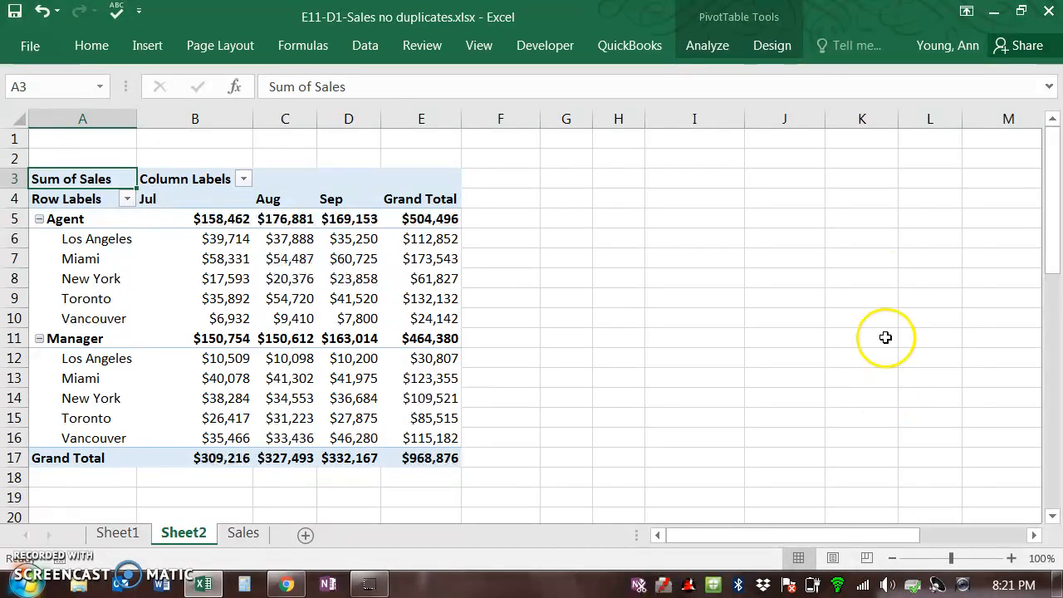
click(39, 220)
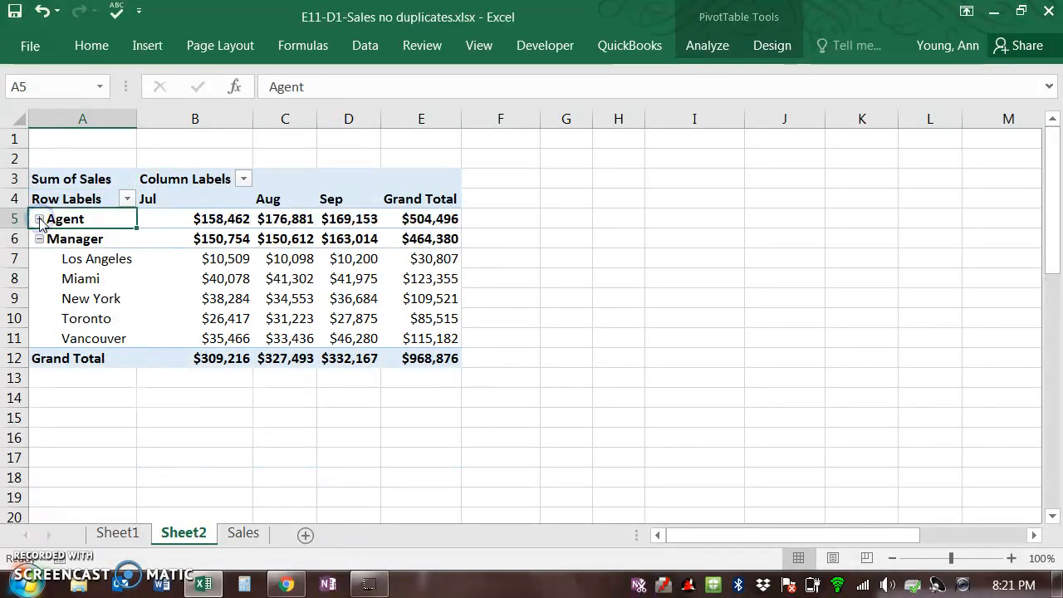
click(39, 220)
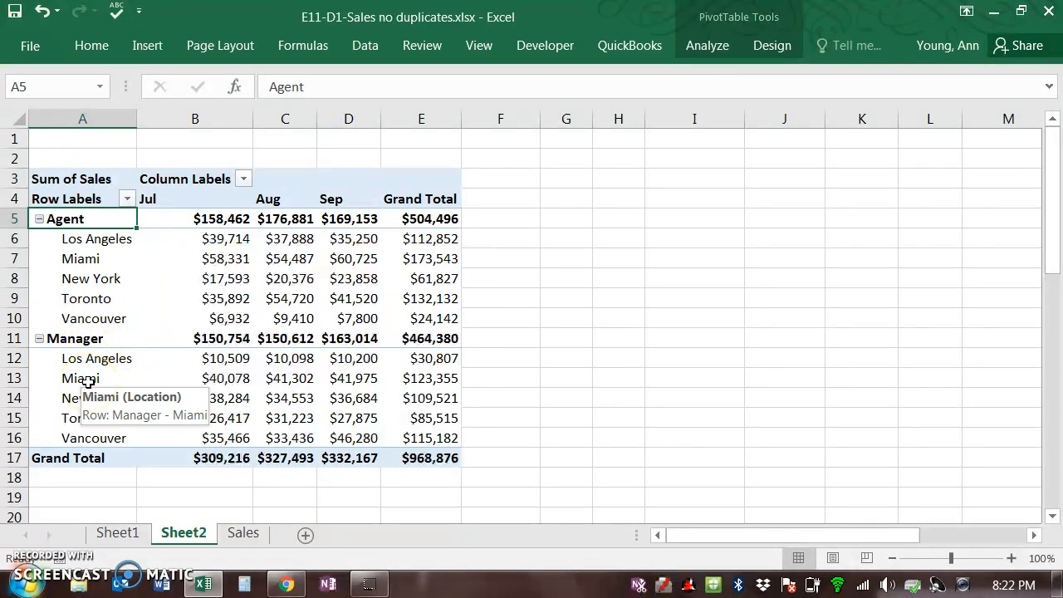
Step: Insert slicers for Location and Position and move the Position slicer beside the Location slicer
scroll(370, 416, up, 1)
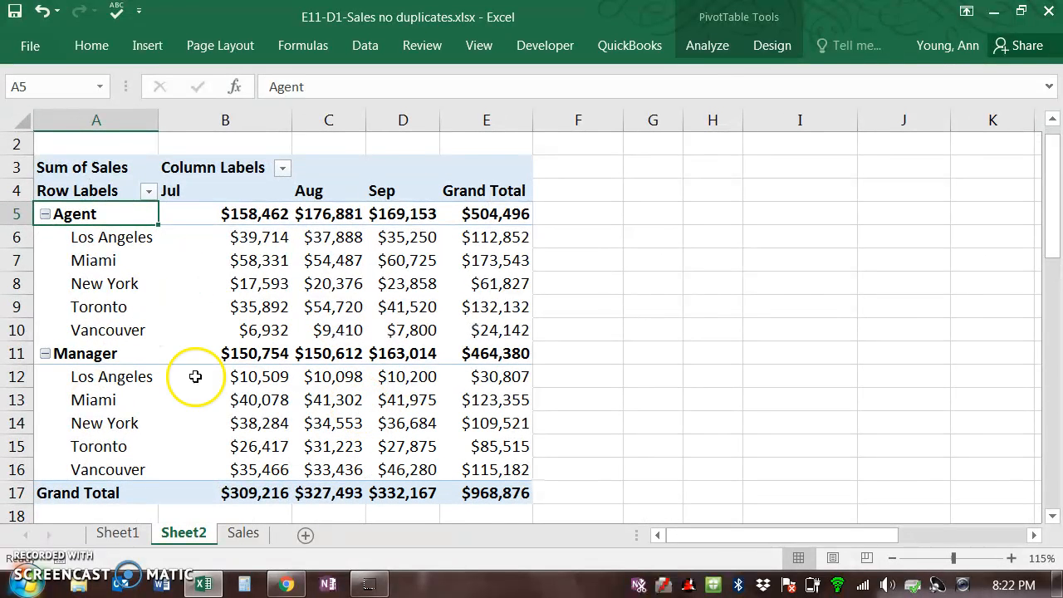
click(148, 47)
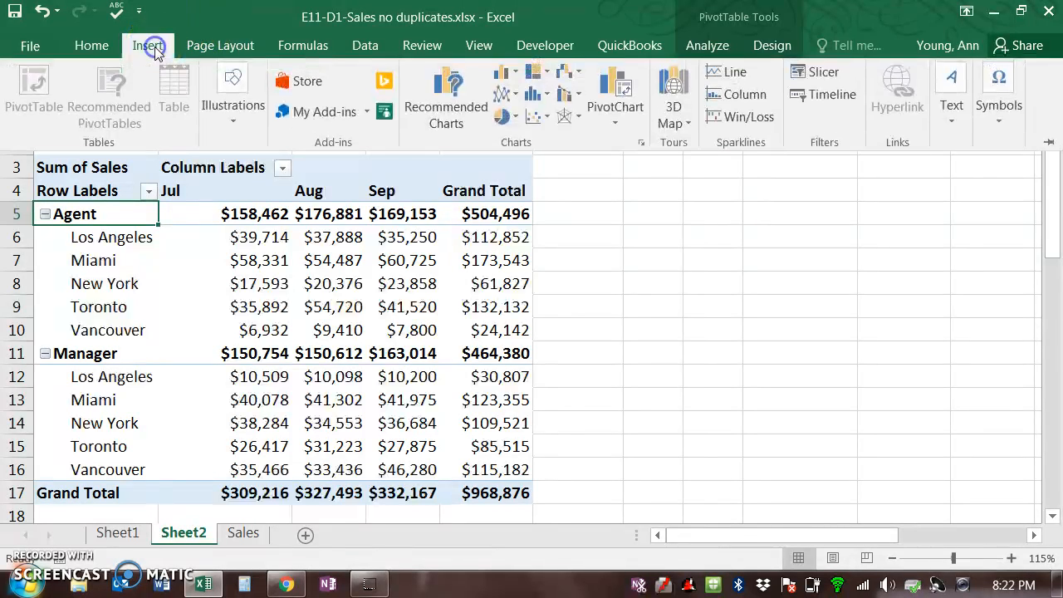
click(818, 74)
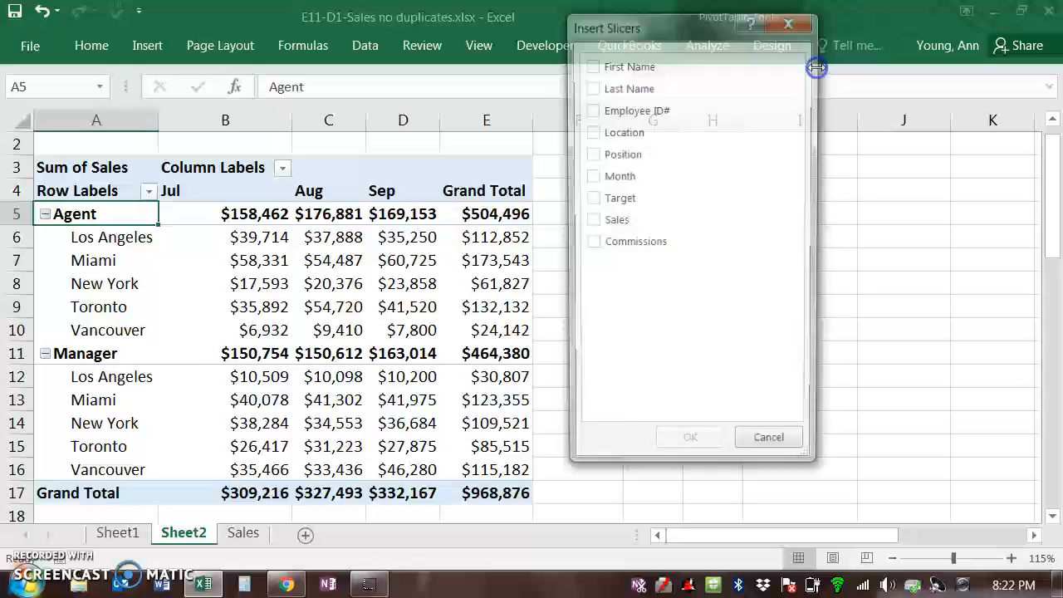
click(592, 134)
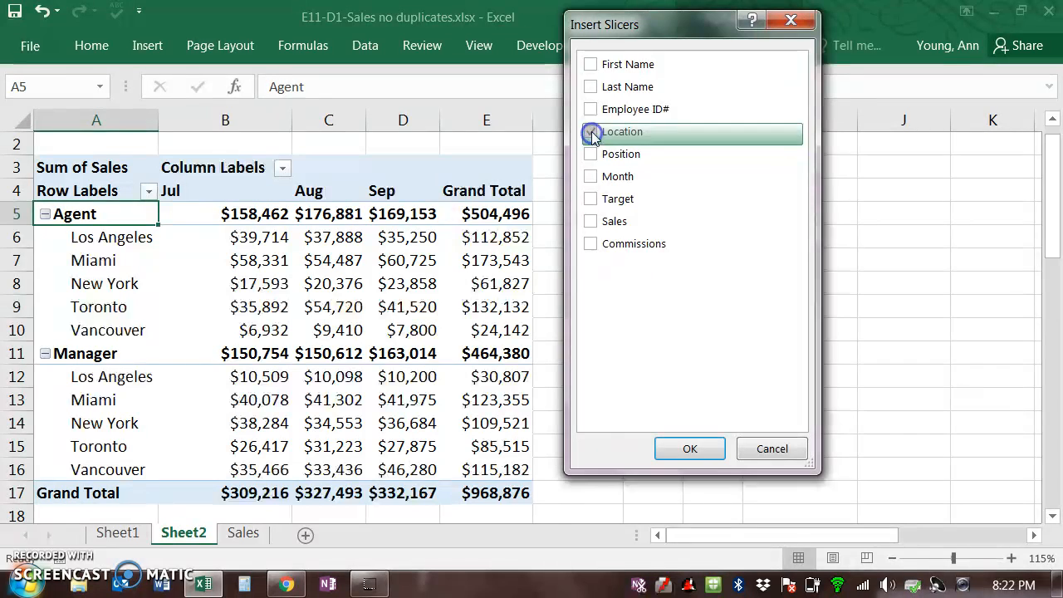
click(591, 156)
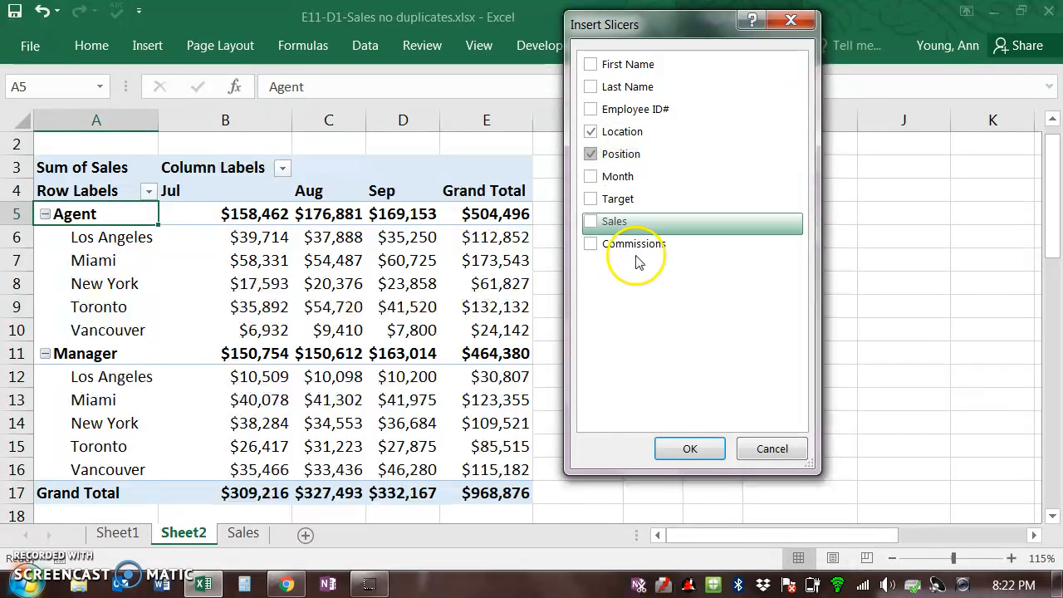
click(673, 453)
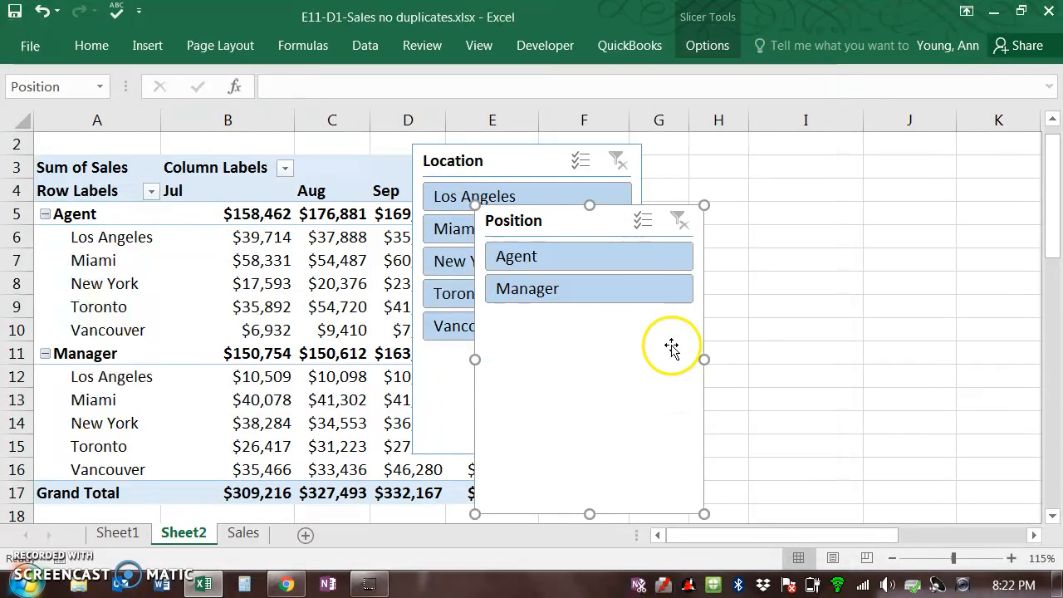
drag(550, 225, 805, 161)
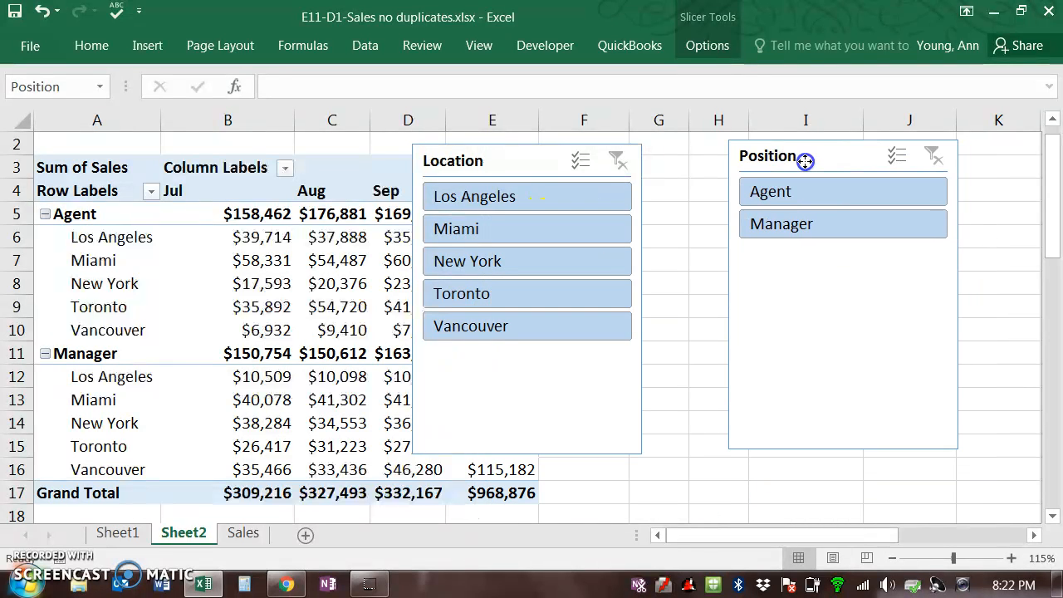
Step: Reposition the Location and Position slicers side by side just to the right of the PivotTable
drag(547, 161, 665, 149)
drag(832, 156, 899, 151)
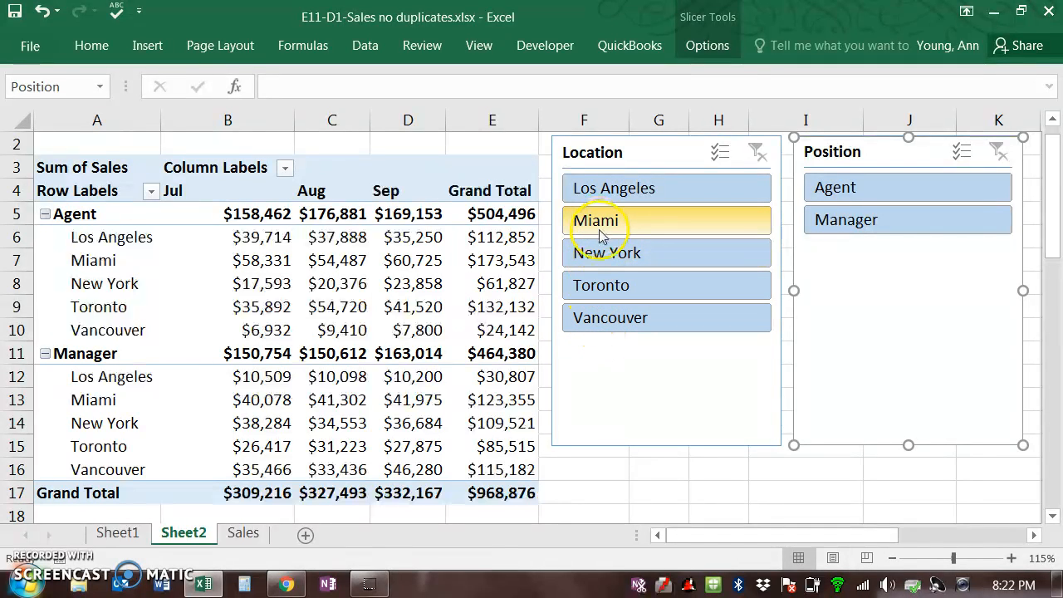
Step: Filter the PivotTable to New York in the Location slicer and Manager in the Position slicer
click(600, 266)
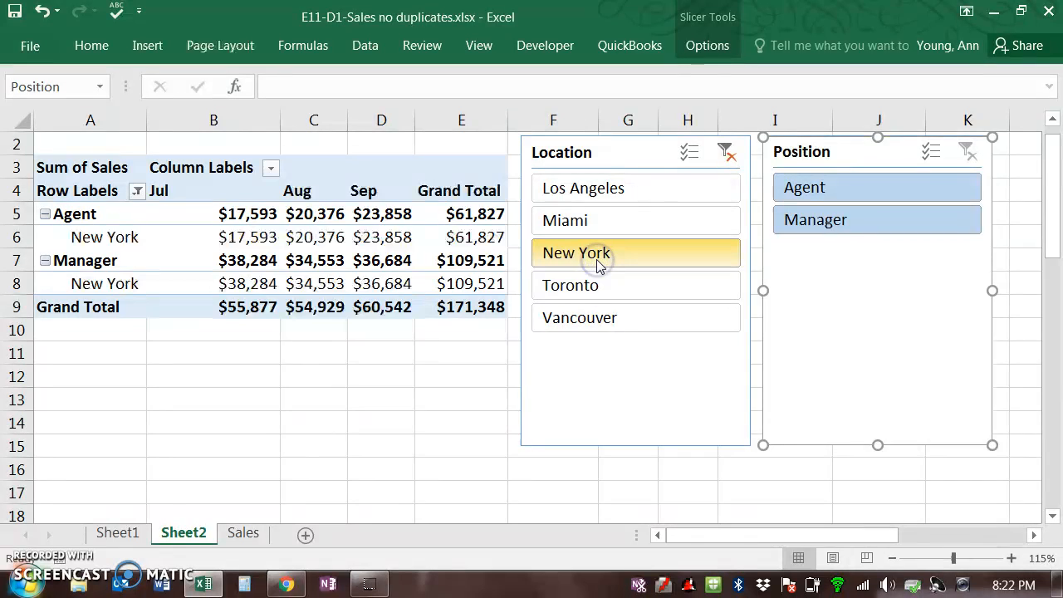
click(846, 233)
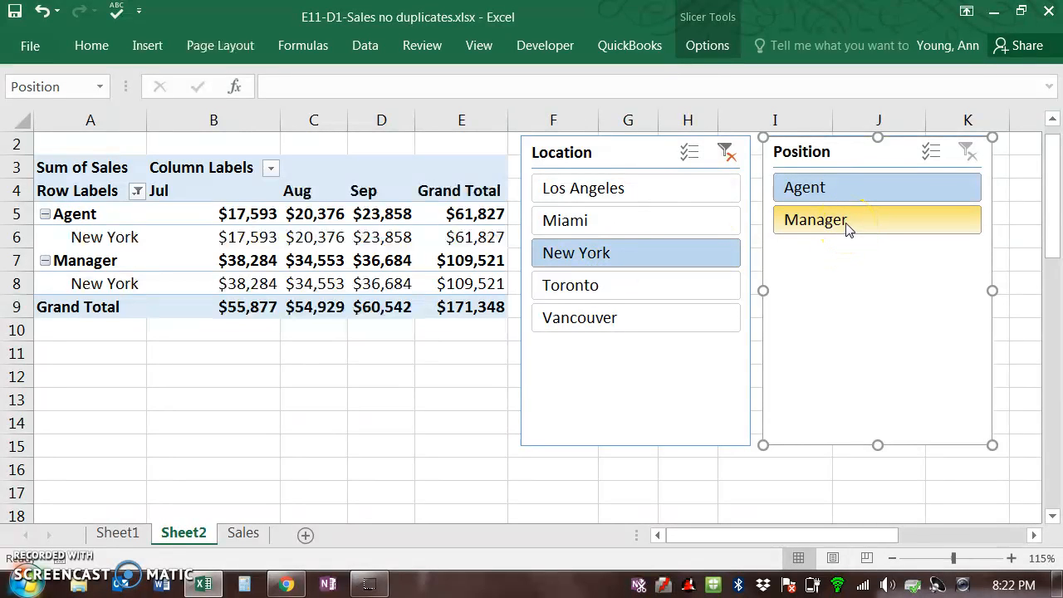
click(847, 224)
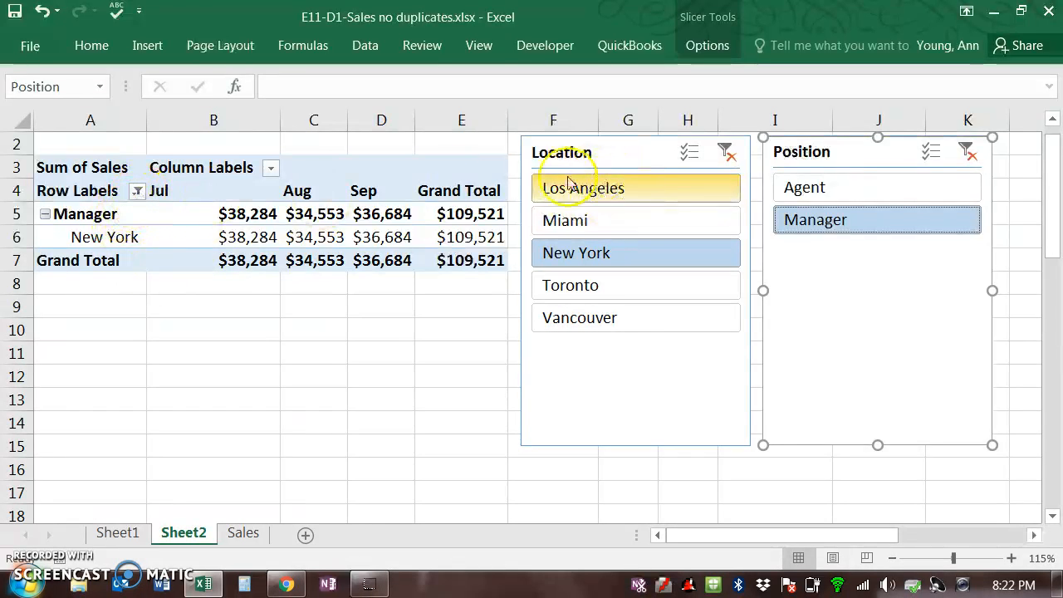
Step: Open the Row Labels filter list to examine how the Position field is filtered
mouse_move(138, 197)
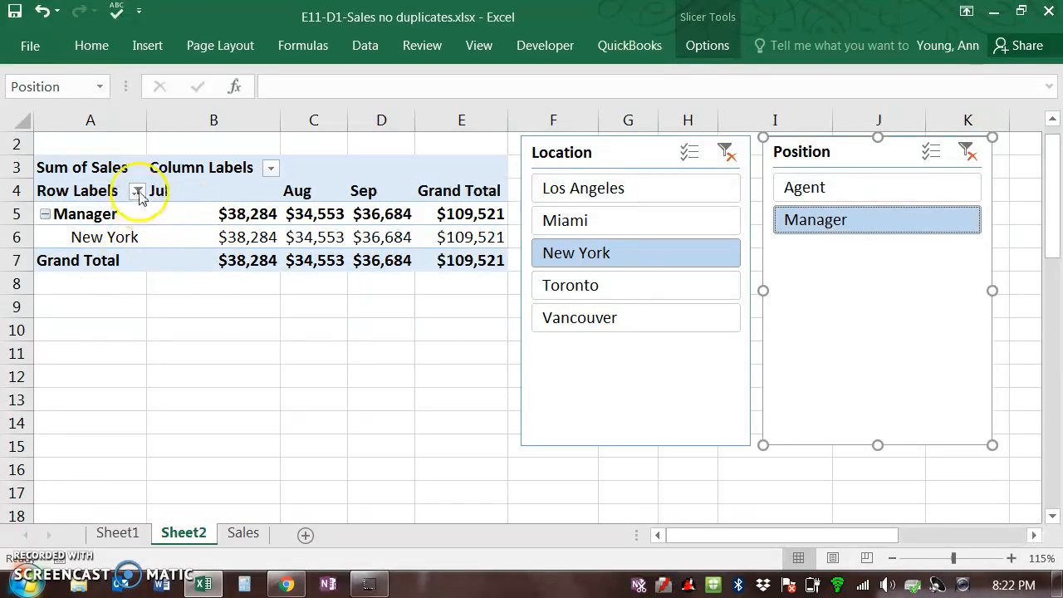
click(138, 191)
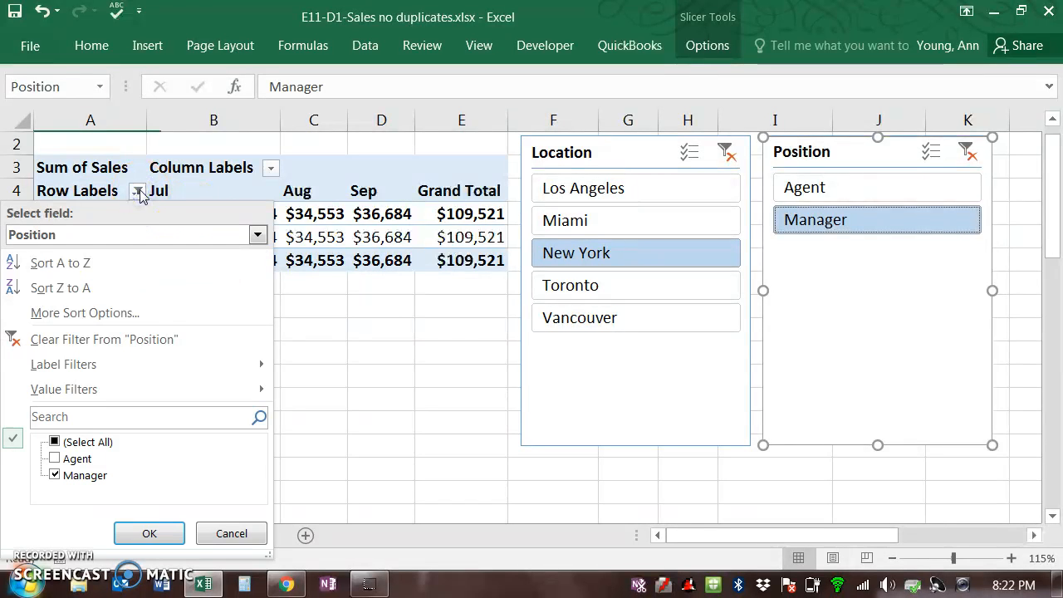
click(727, 153)
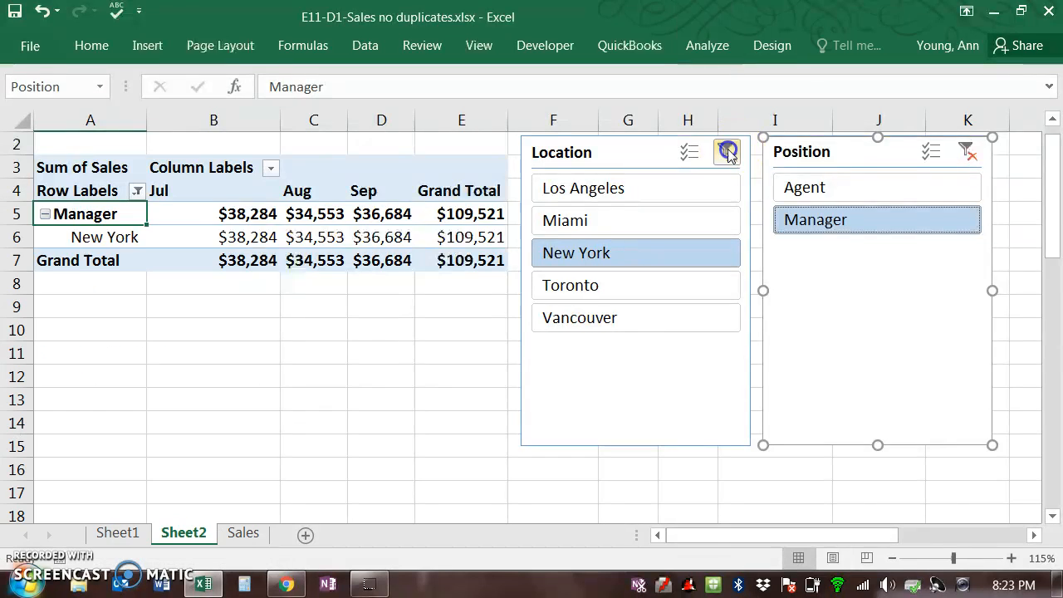
Step: Clear the filters on both the Location and Position slicers
click(727, 153)
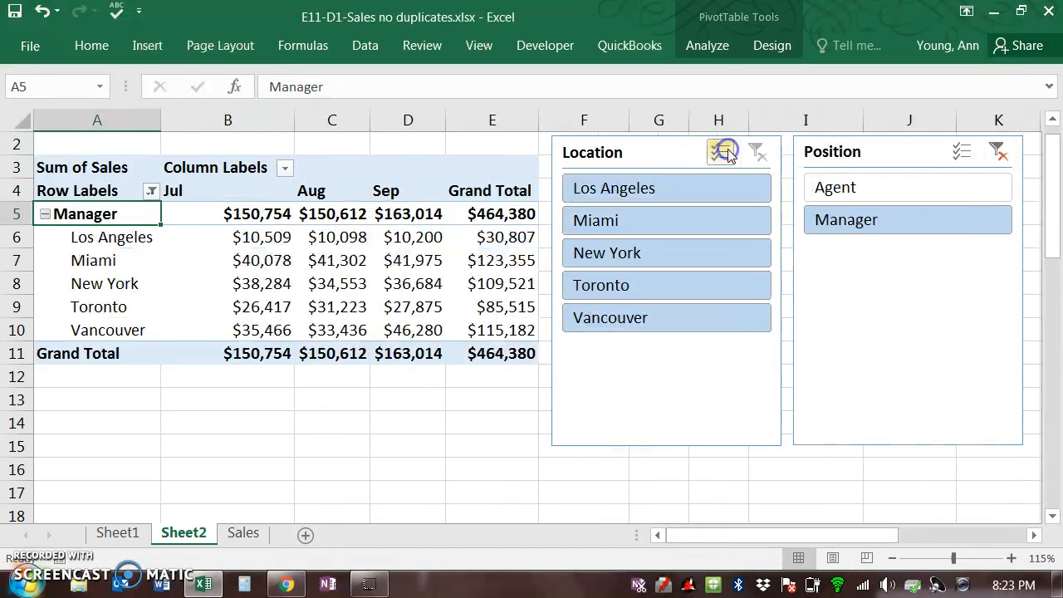
click(1002, 153)
mouse_move(431, 353)
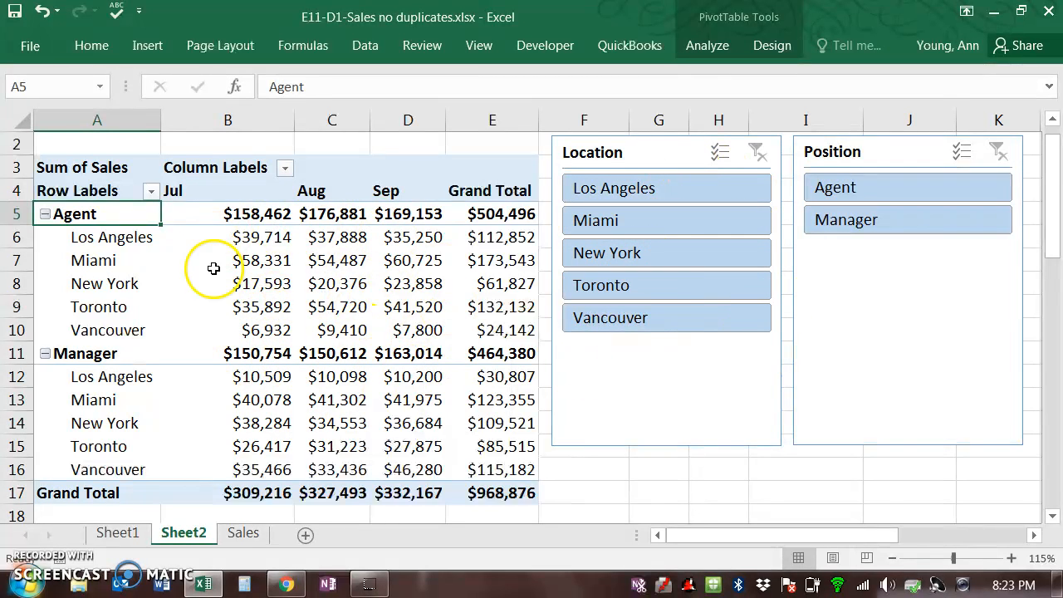
Step: Insert a recommended Clustered Column PivotChart from the PivotTable
mouse_move(224, 237)
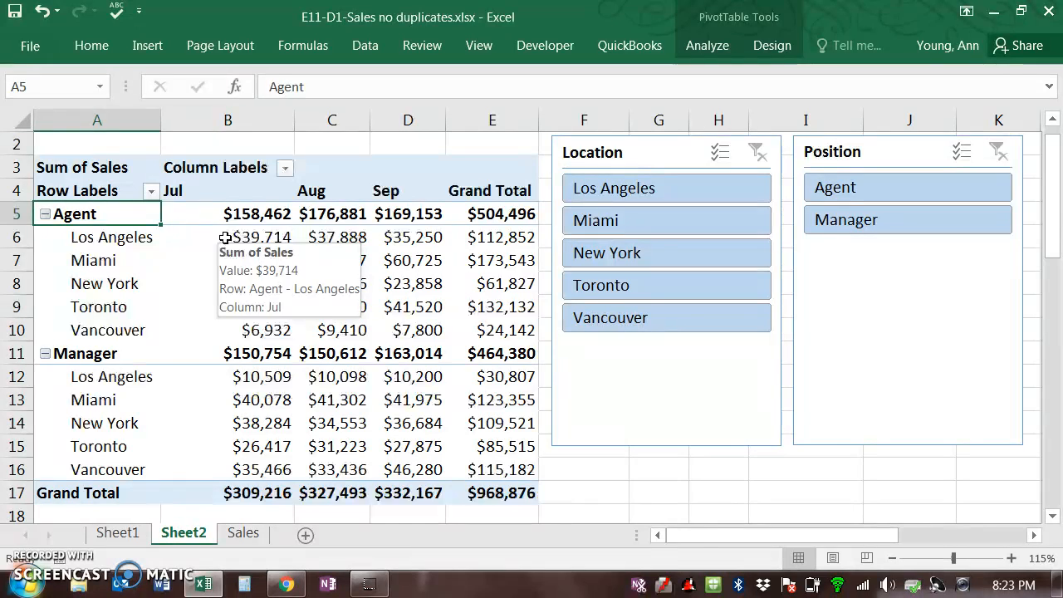
click(146, 45)
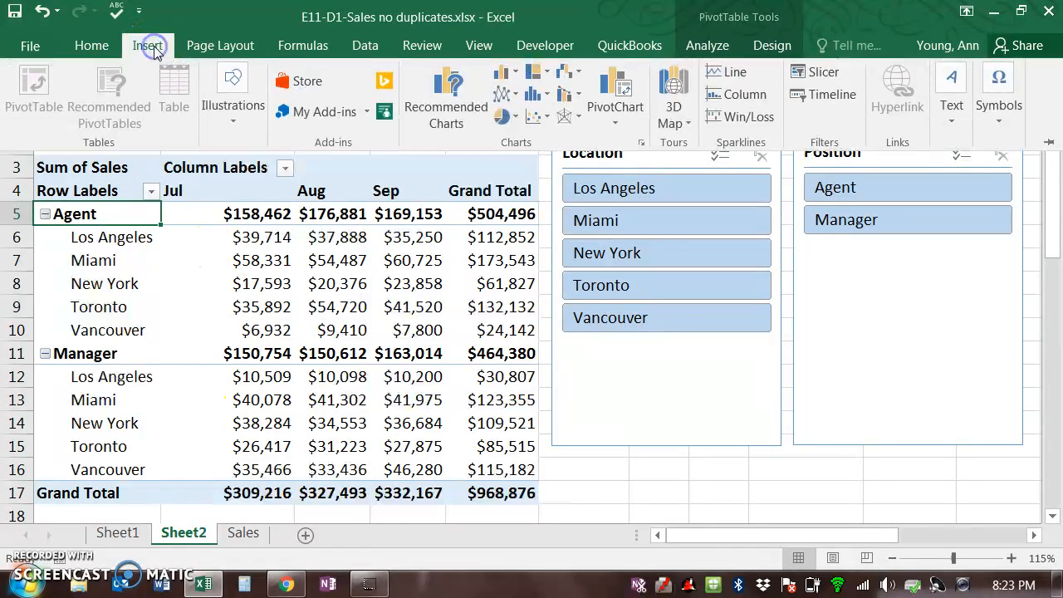
click(467, 93)
mouse_move(743, 268)
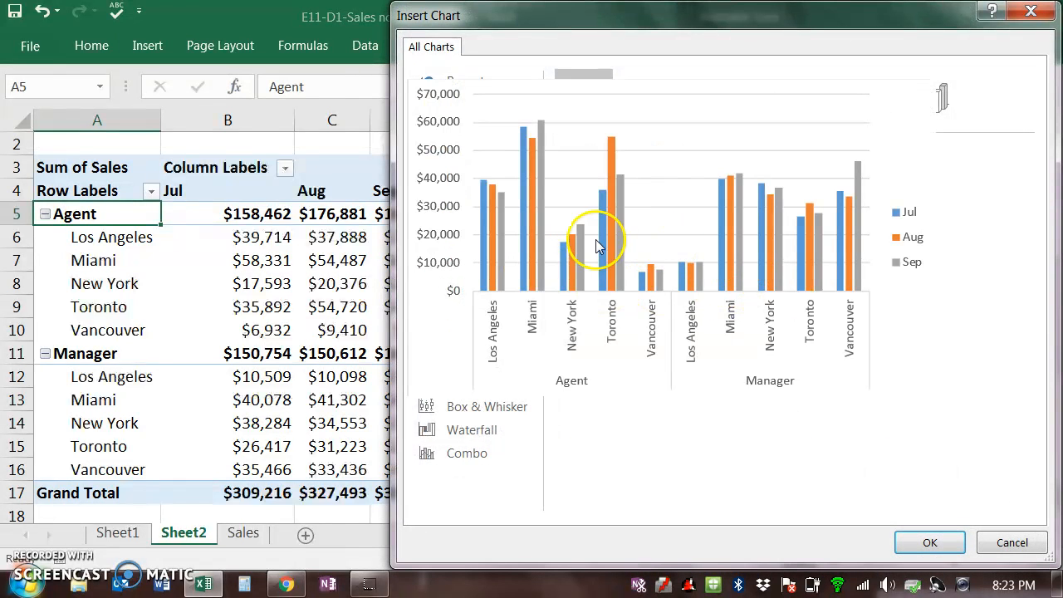
click(930, 542)
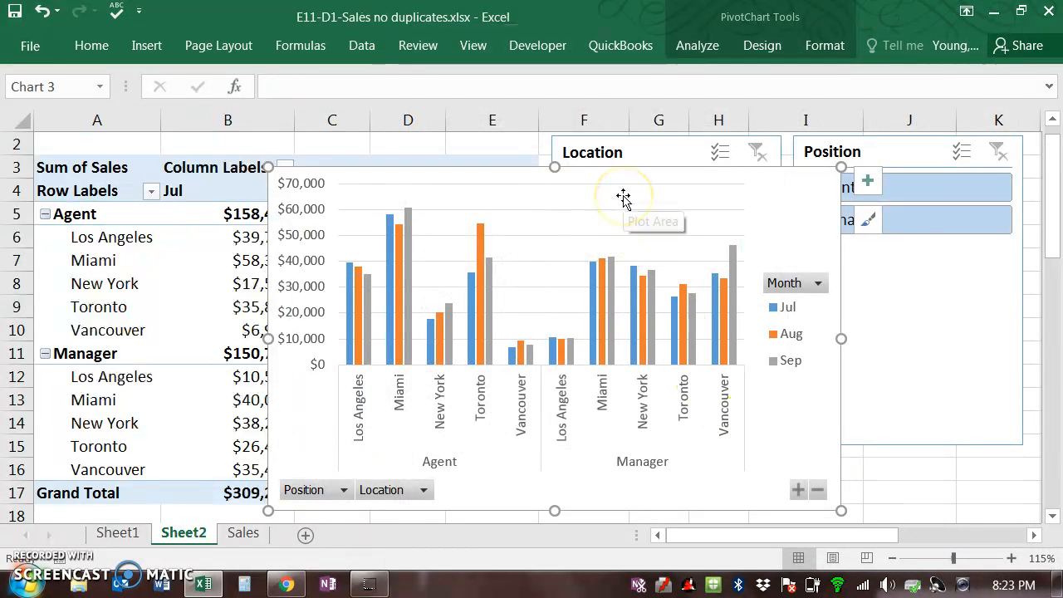
Step: Move the PivotChart below the PivotTable, starting at about row 18
ctrl+scroll(623, 199, down, 1)
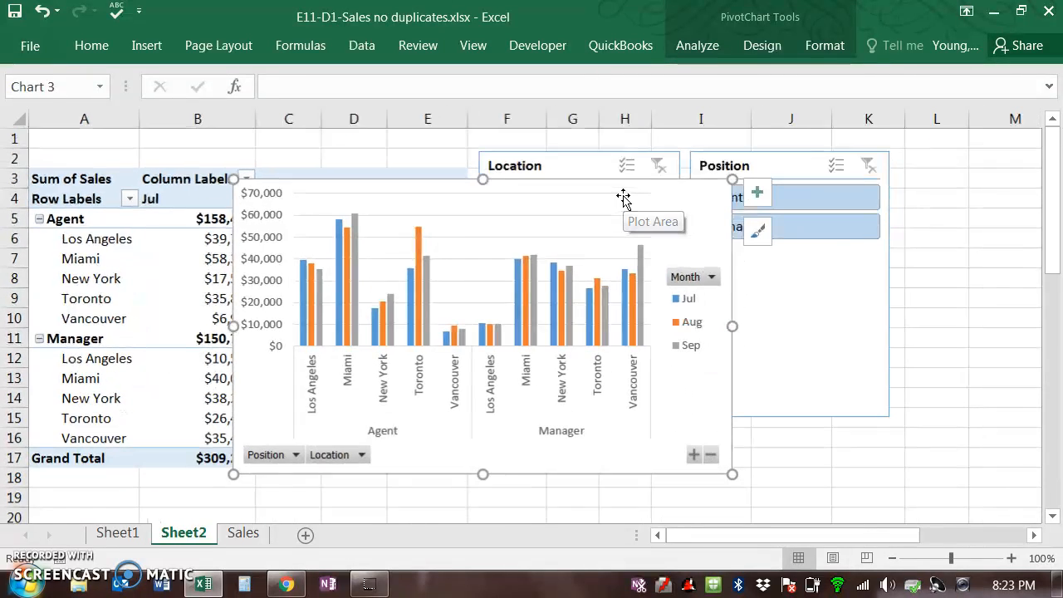
scroll(535, 357, down, 1)
ctrl+scroll(529, 339, down, 1)
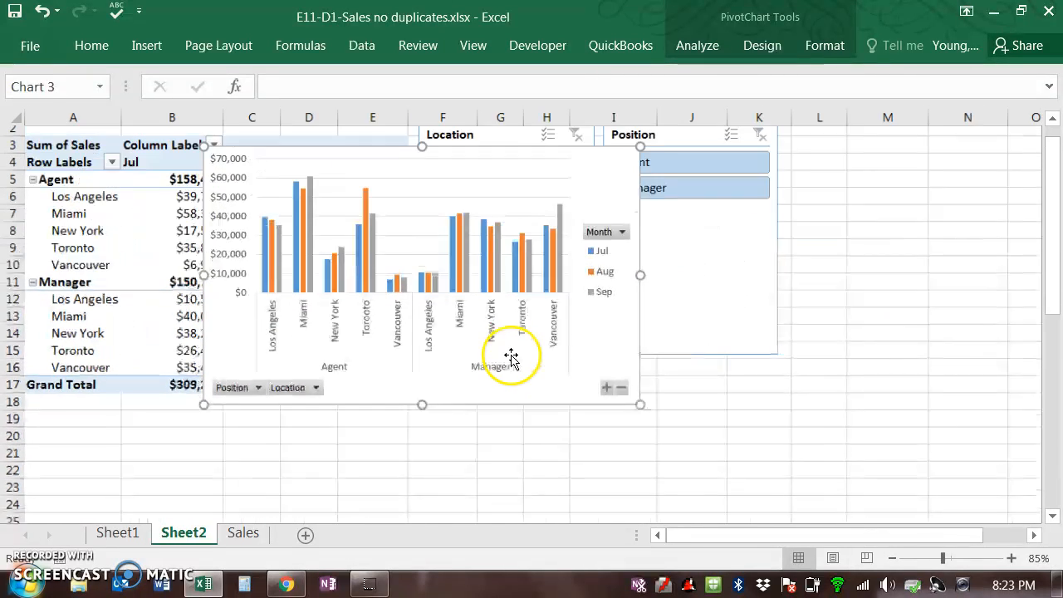
drag(441, 391, 260, 426)
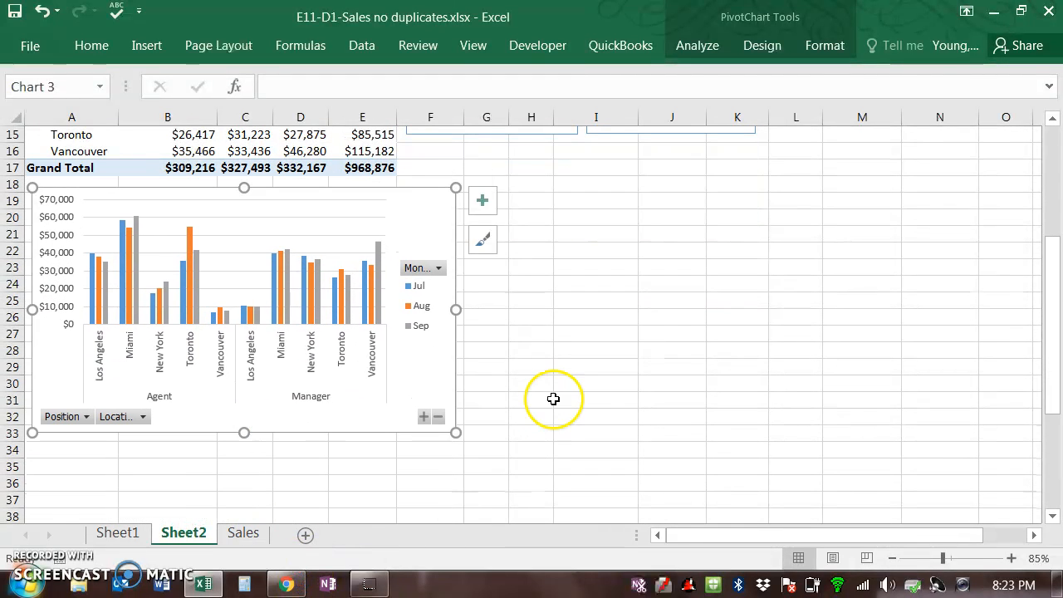
scroll(553, 390, up, 2)
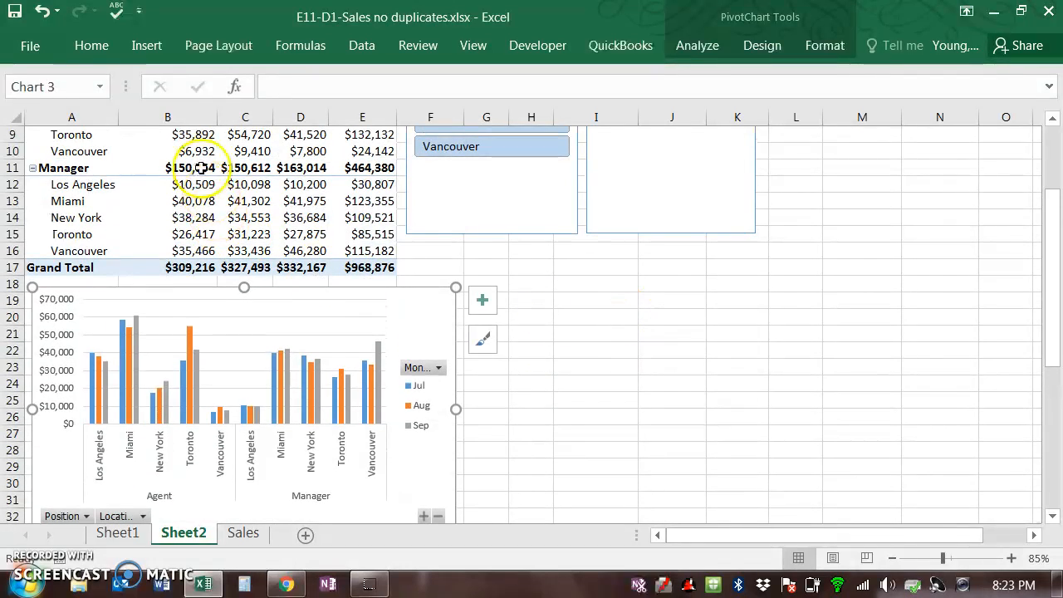
scroll(213, 181, up, 2)
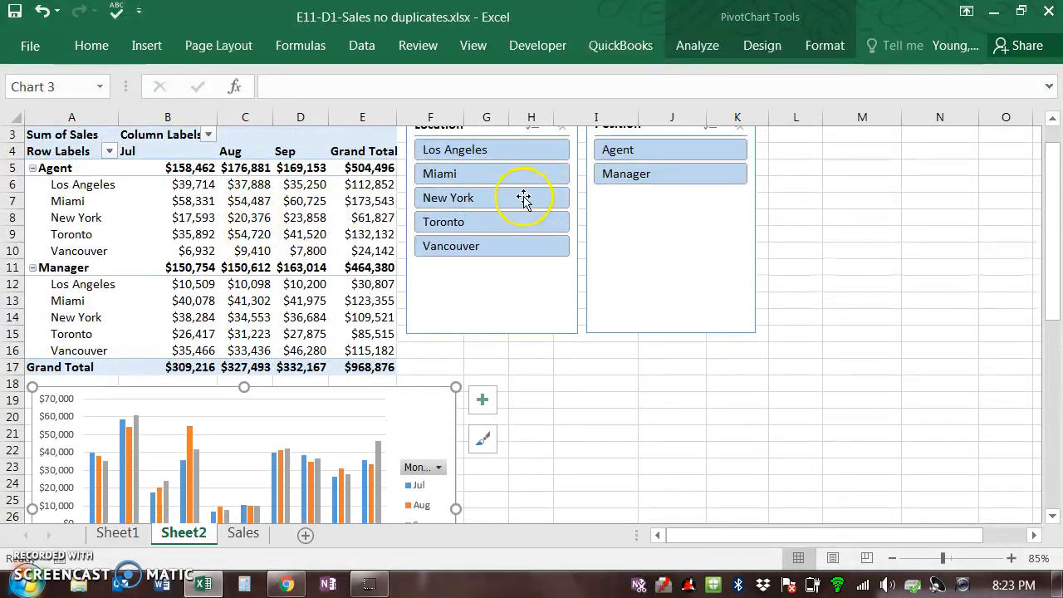